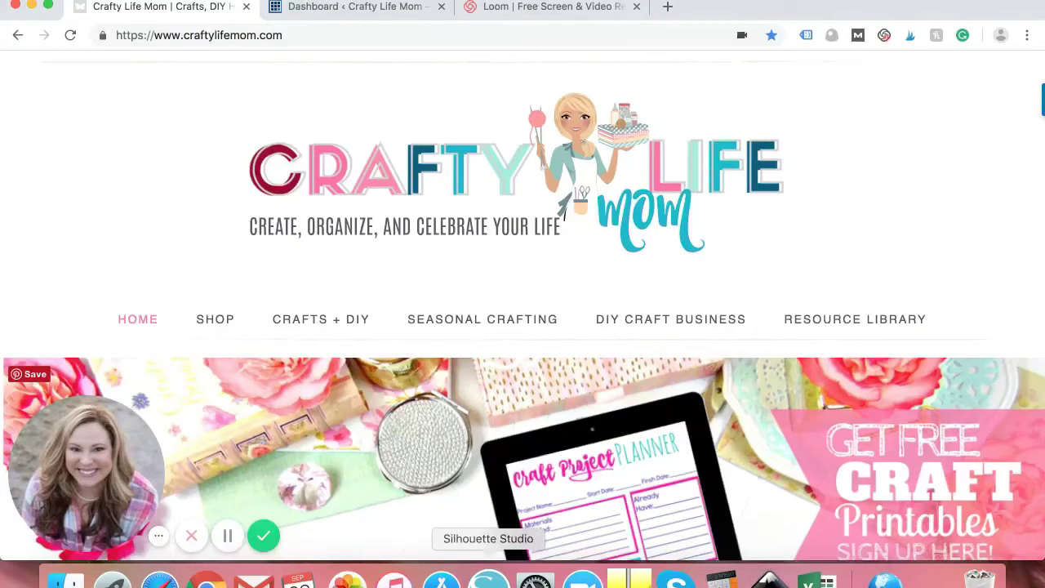
# Launch Silhouette Studio from its Dock icon
pyautogui.click(489, 562)
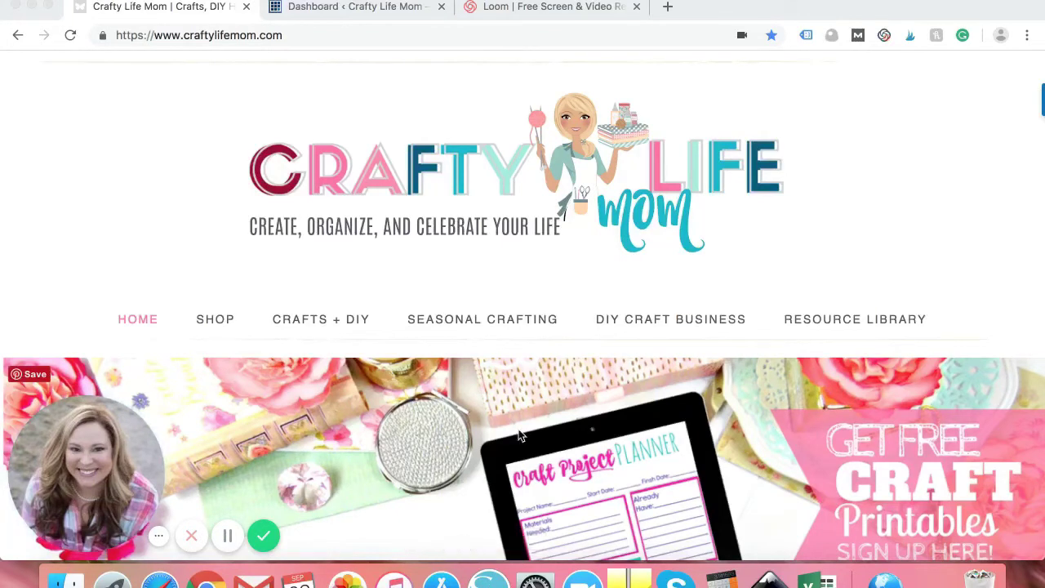
# Minimize Chrome, close the Recovered Documents list, and bring up the File menu
pyautogui.click(33, 6)
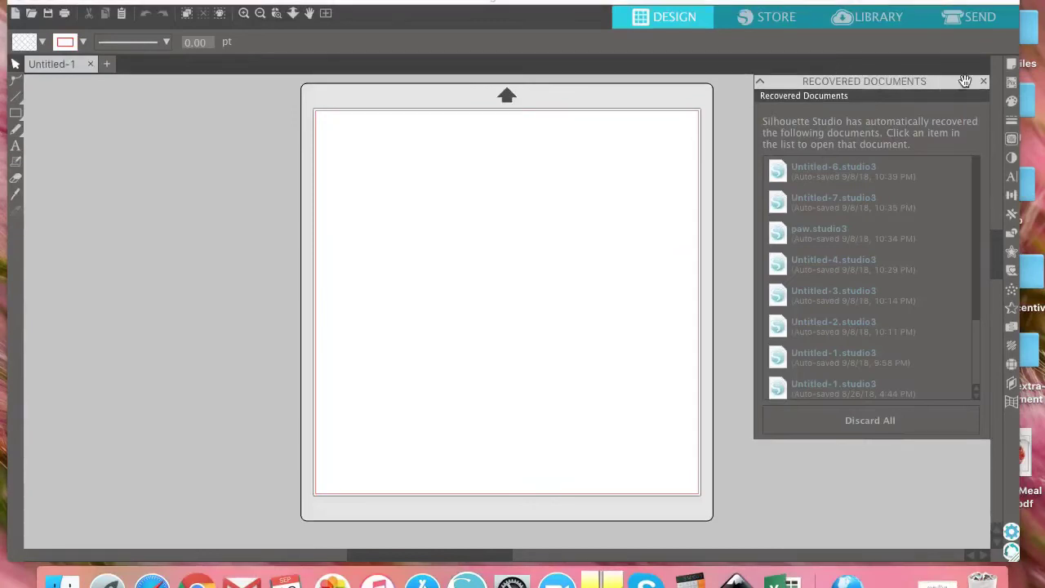
pyautogui.click(984, 83)
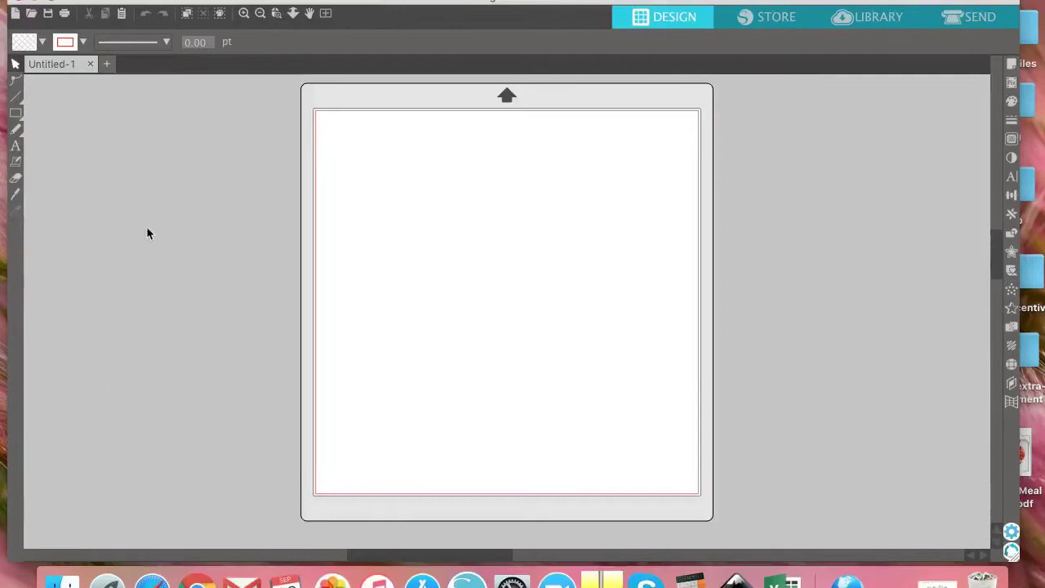
pyautogui.click(170, 2)
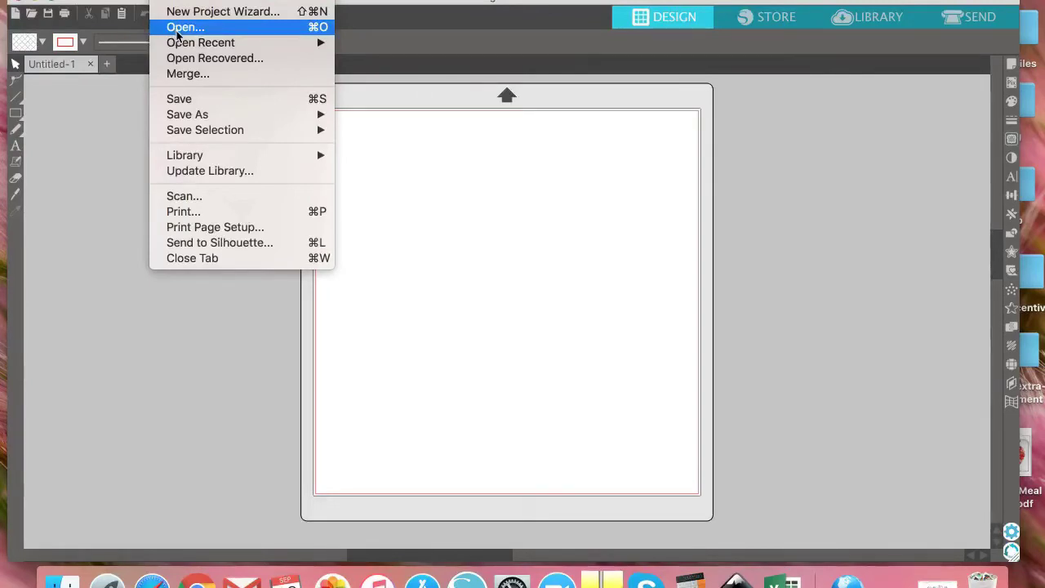
# Open IMG_4616 2 (1).svg from the Downloads > Pumpkin Spice SVG folder
pyautogui.click(228, 27)
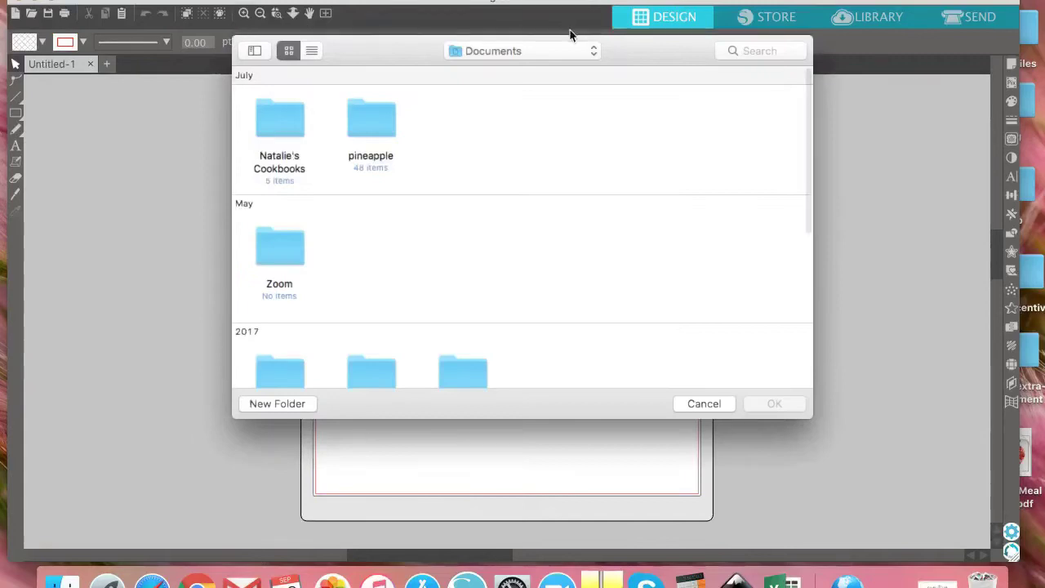
pyautogui.click(561, 47)
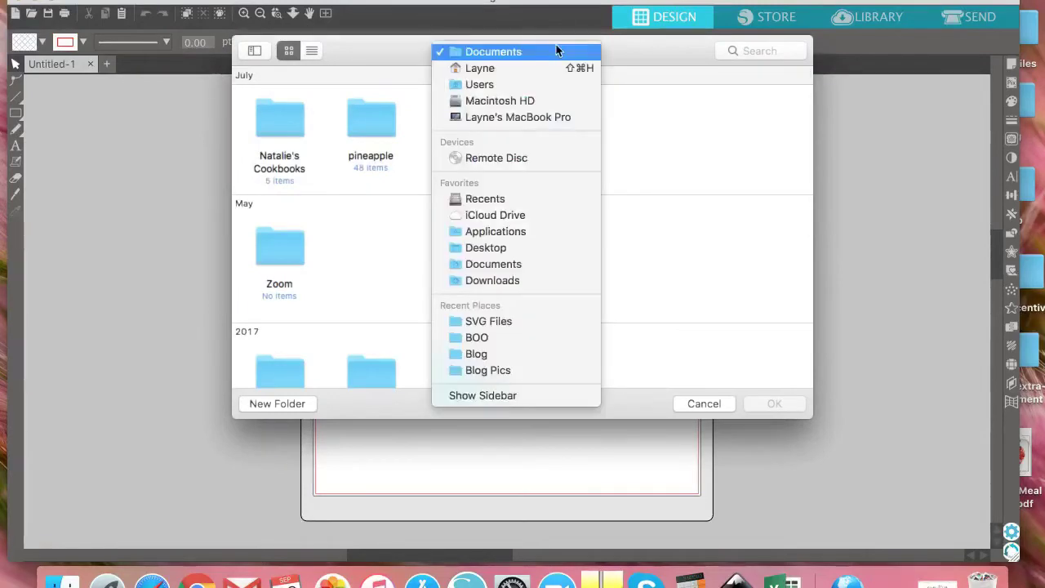
pyautogui.click(535, 282)
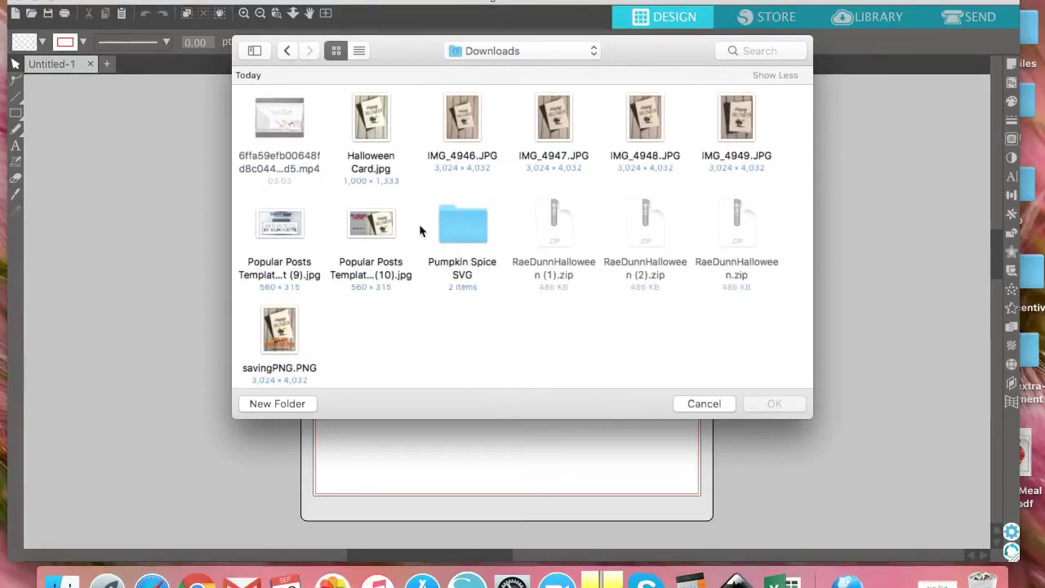
pyautogui.click(462, 228)
pyautogui.doubleClick(462, 230)
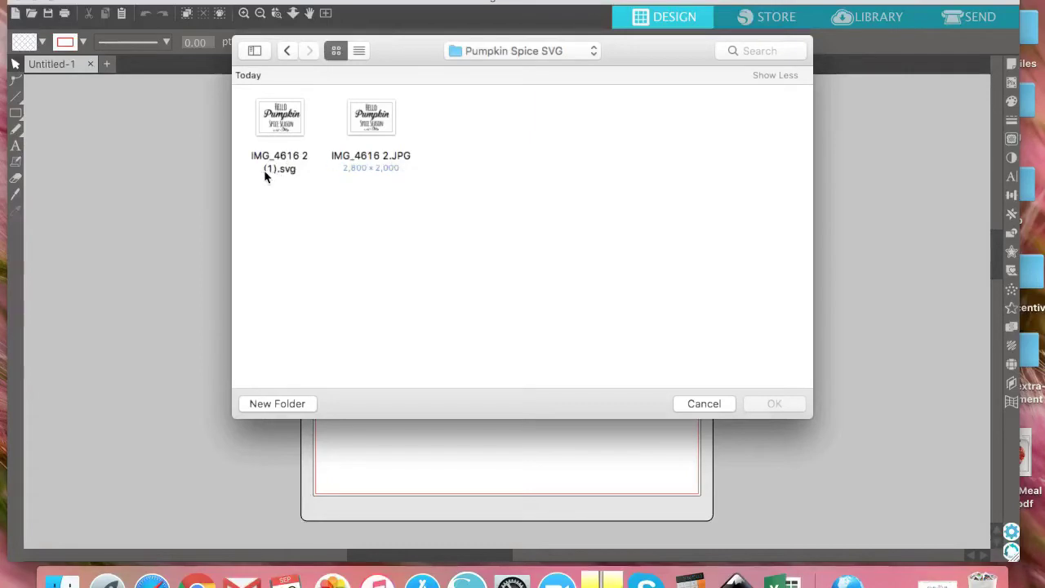
pyautogui.click(302, 173)
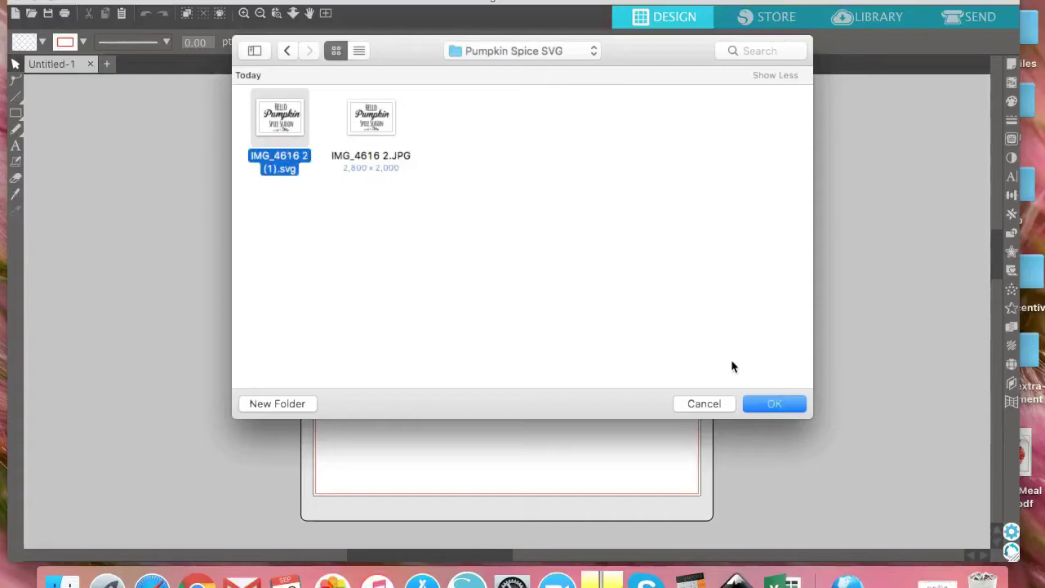
pyautogui.click(771, 405)
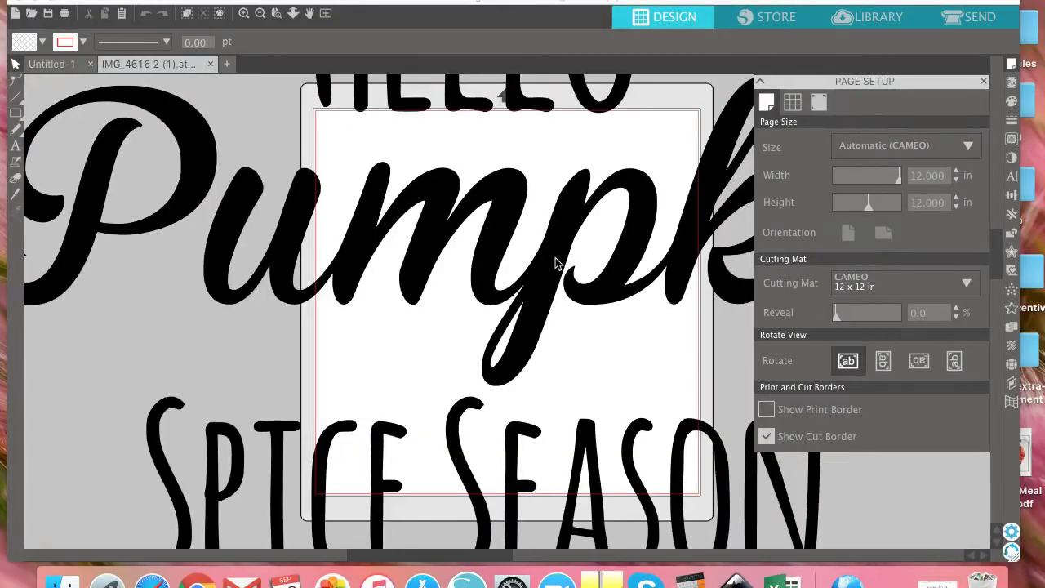
# Move the oversized design lower and scale it down to about 20 inches wide
pyautogui.scroll(5, 547, 327)
pyautogui.hscroll(-3, 547, 326)
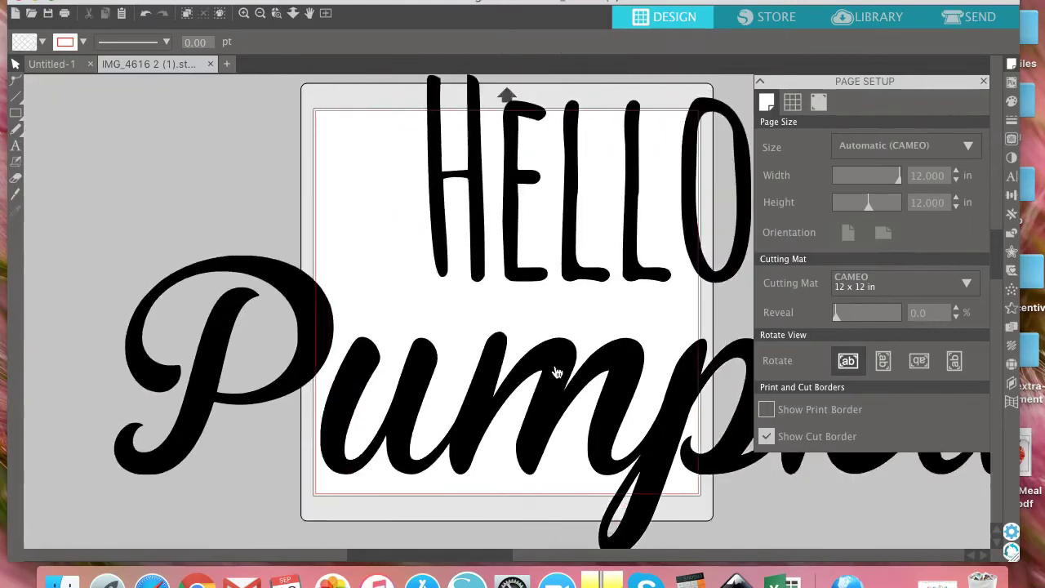
pyautogui.moveTo(523, 254); pyautogui.dragTo(541, 422)
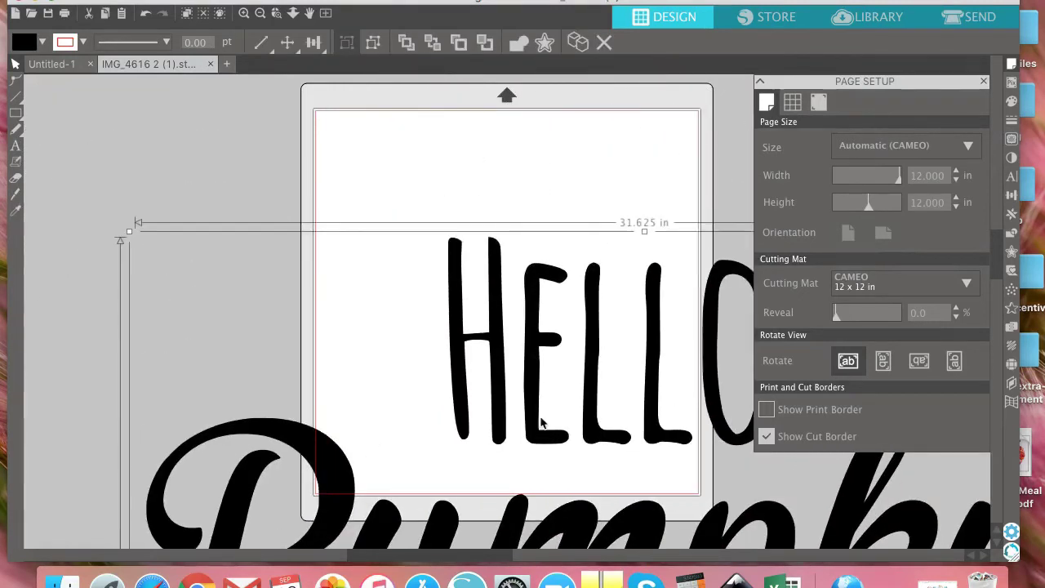
pyautogui.click(124, 231)
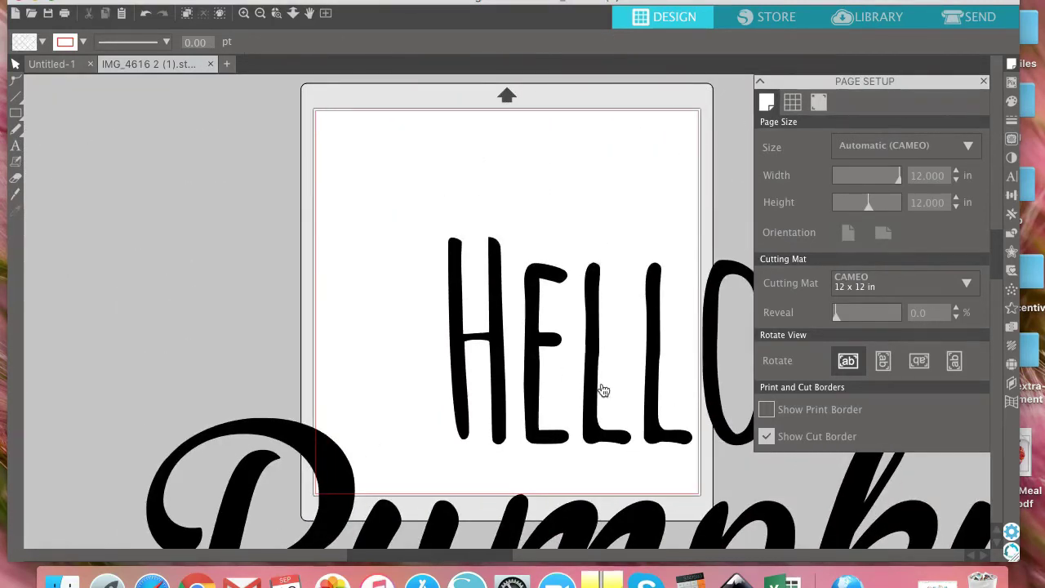
pyautogui.click(502, 348)
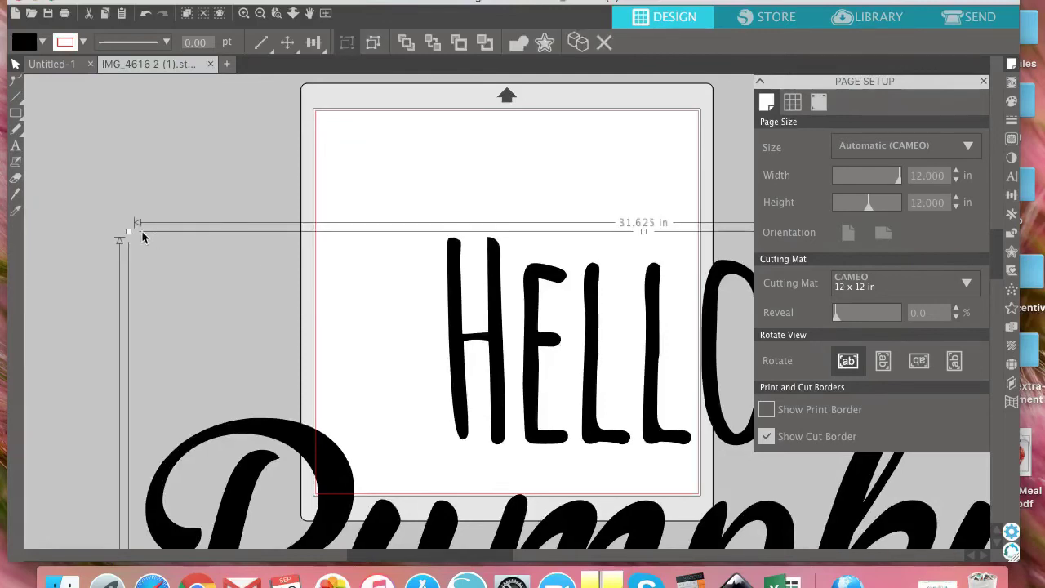
pyautogui.moveTo(127, 231); pyautogui.dragTo(541, 448)
# Shrink the design further to about 9.4 inches wide and center it on the mat
pyautogui.moveTo(691, 531); pyautogui.dragTo(426, 174)
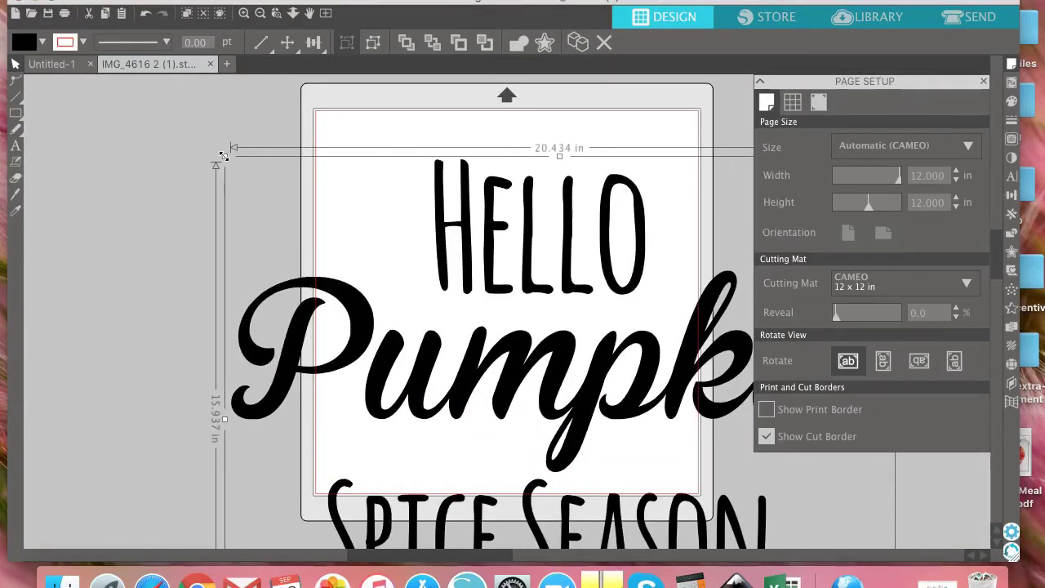
pyautogui.moveTo(229, 155); pyautogui.dragTo(431, 312)
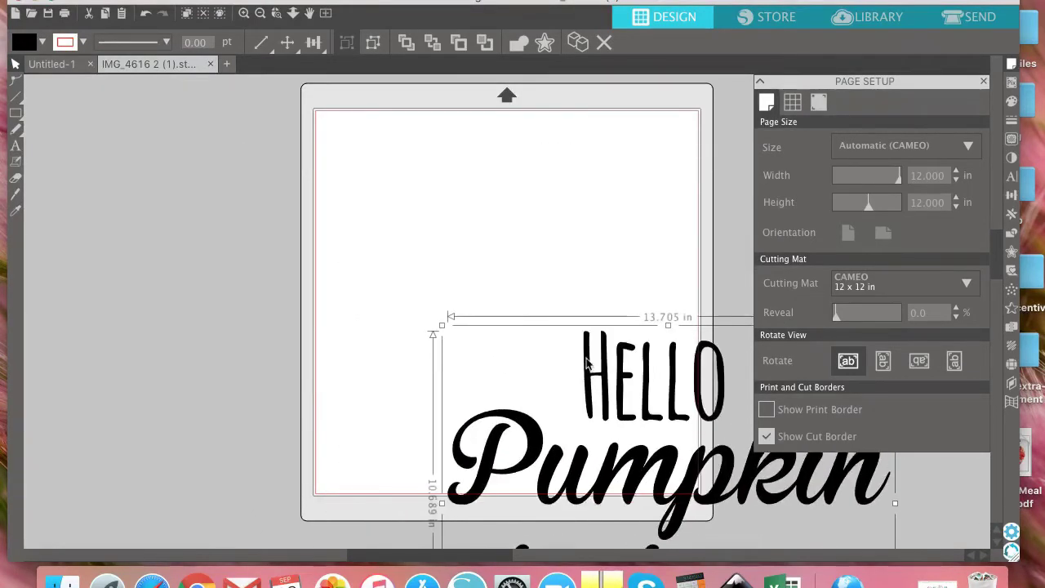
pyautogui.moveTo(574, 335); pyautogui.dragTo(453, 143)
pyautogui.moveTo(310, 122); pyautogui.dragTo(462, 209)
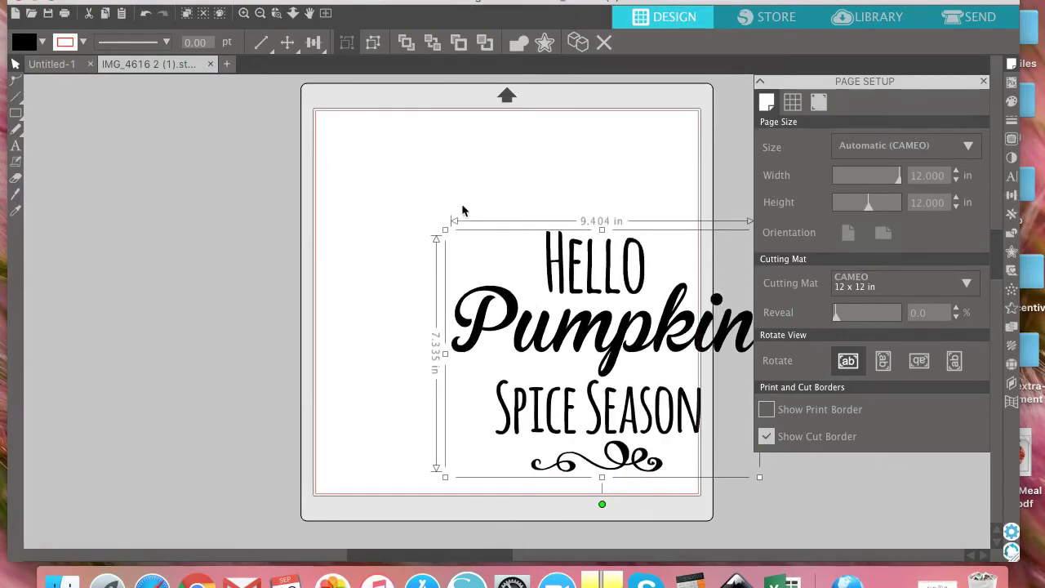
pyautogui.moveTo(569, 339); pyautogui.dragTo(482, 255)
pyautogui.click(450, 424)
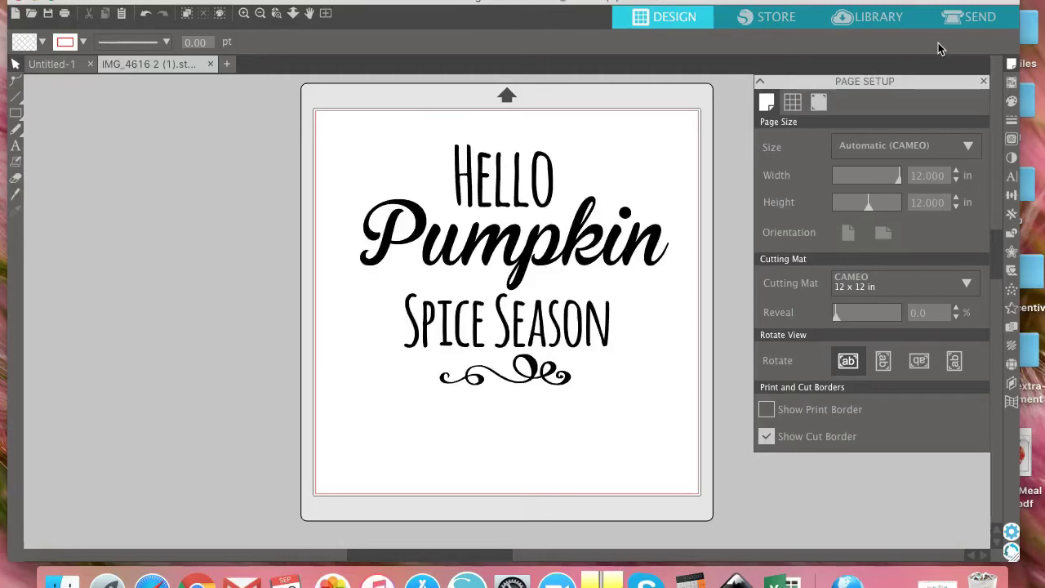
# Ungroup the Hello Pumpkin design, accidentally shifting the final N of SEASON
pyautogui.click(552, 258)
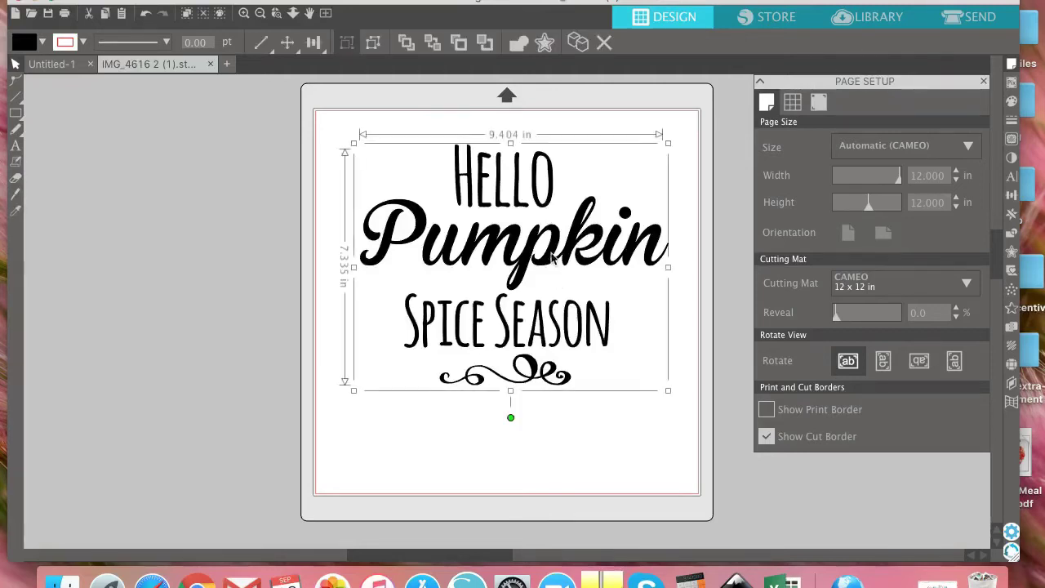
pyautogui.rightClick(552, 258)
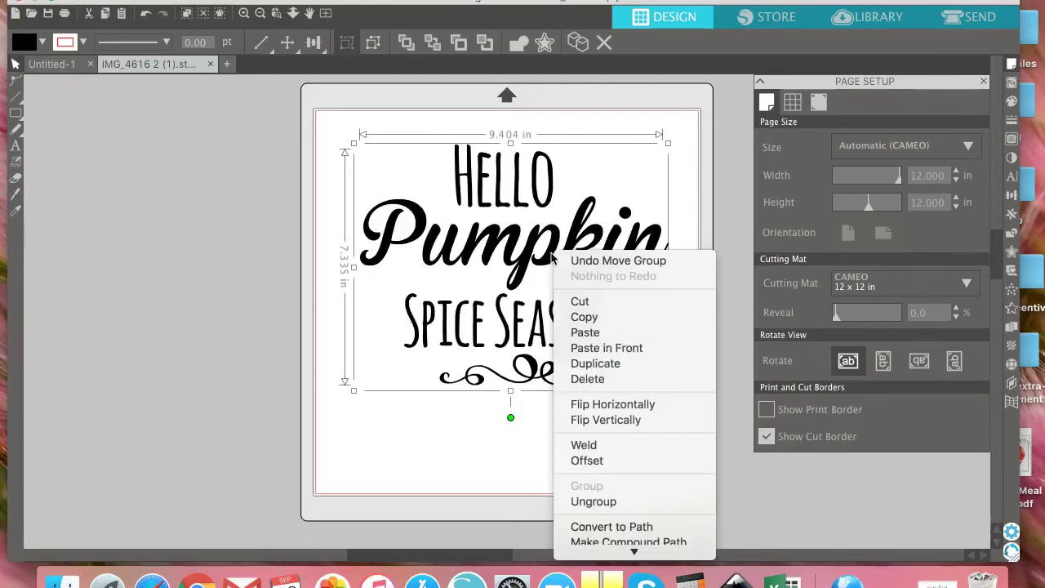
pyautogui.click(575, 502)
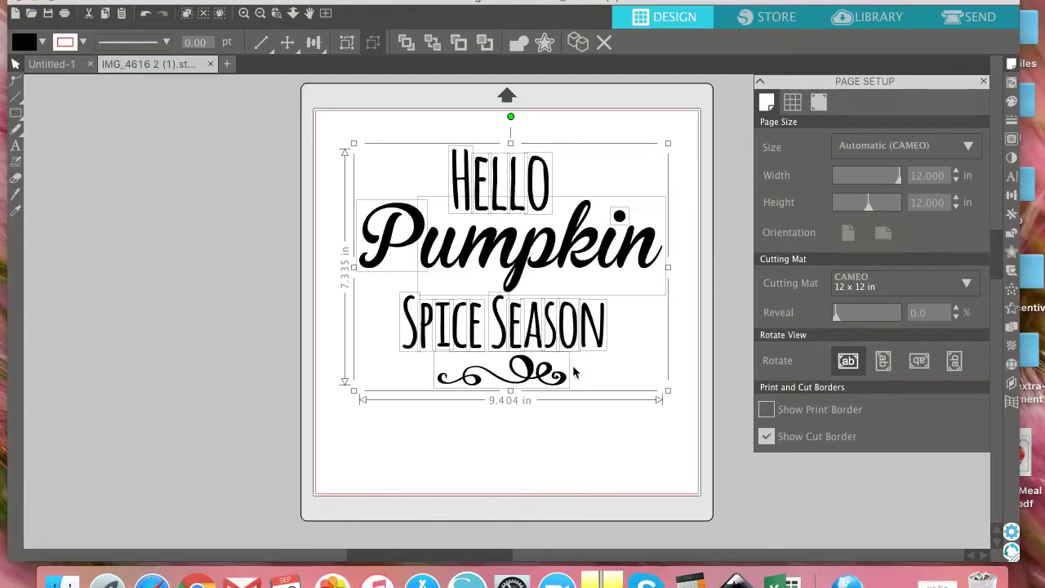
pyautogui.click(625, 367)
pyautogui.moveTo(597, 347)
pyautogui.mouseDown()
pyautogui.moveTo(612, 349)
pyautogui.moveTo(599, 346)
pyautogui.mouseUp()
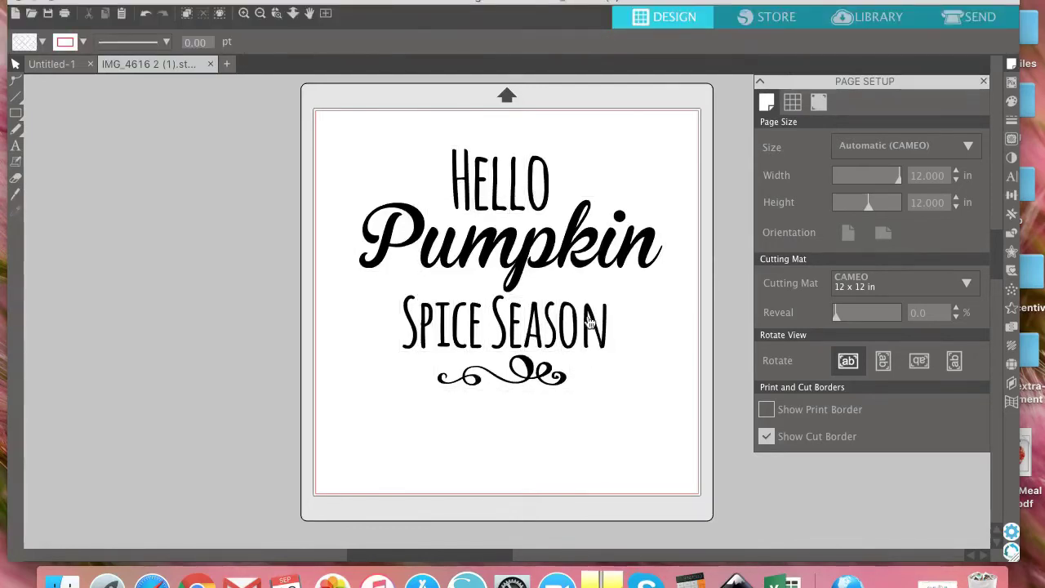
# Undo four times to restore the N, then nudge the design slightly higher on the mat
pyautogui.click(147, 18)
pyautogui.click(147, 18)
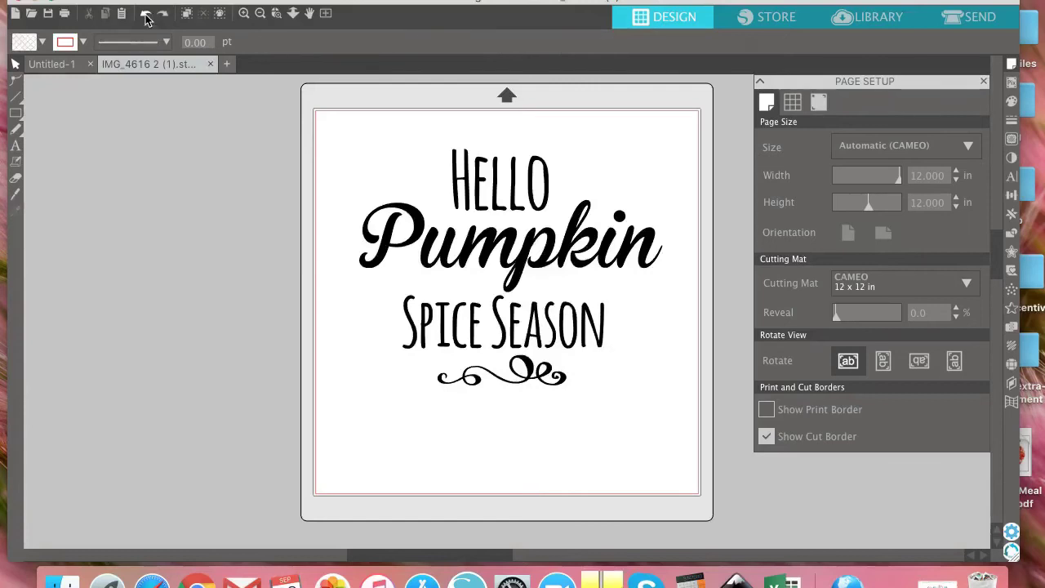
pyautogui.click(147, 18)
pyautogui.click(147, 17)
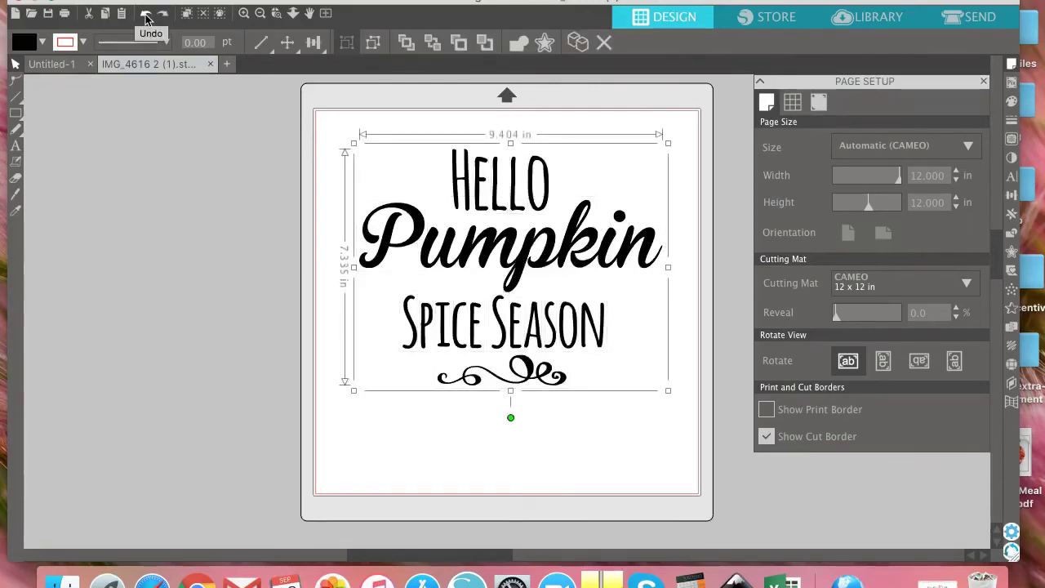
pyautogui.moveTo(592, 249); pyautogui.dragTo(588, 243)
pyautogui.click(601, 434)
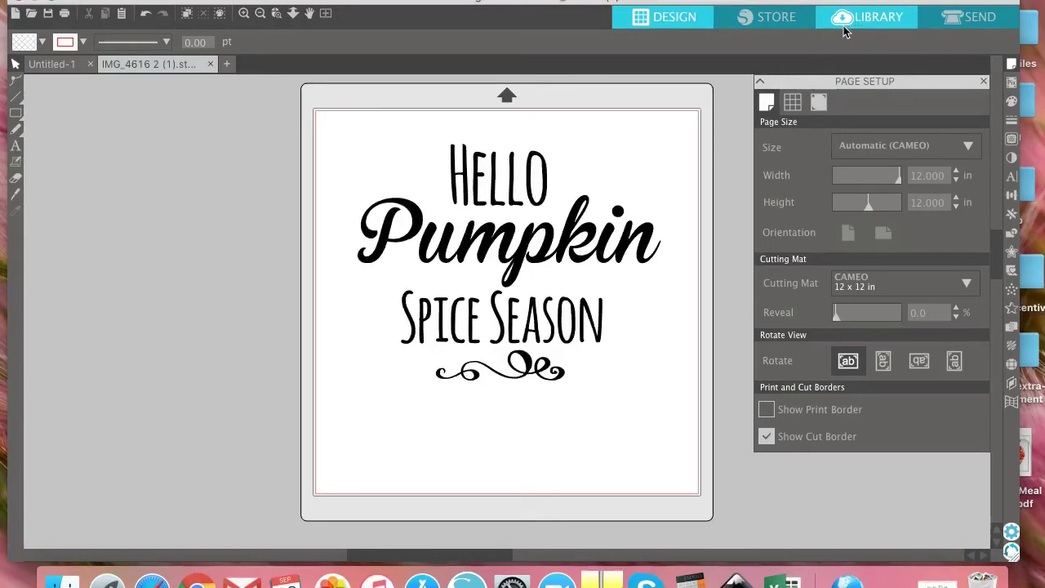
# Set Tool 1's action to Cut on the Send panel, then return to Design view
pyautogui.click(982, 25)
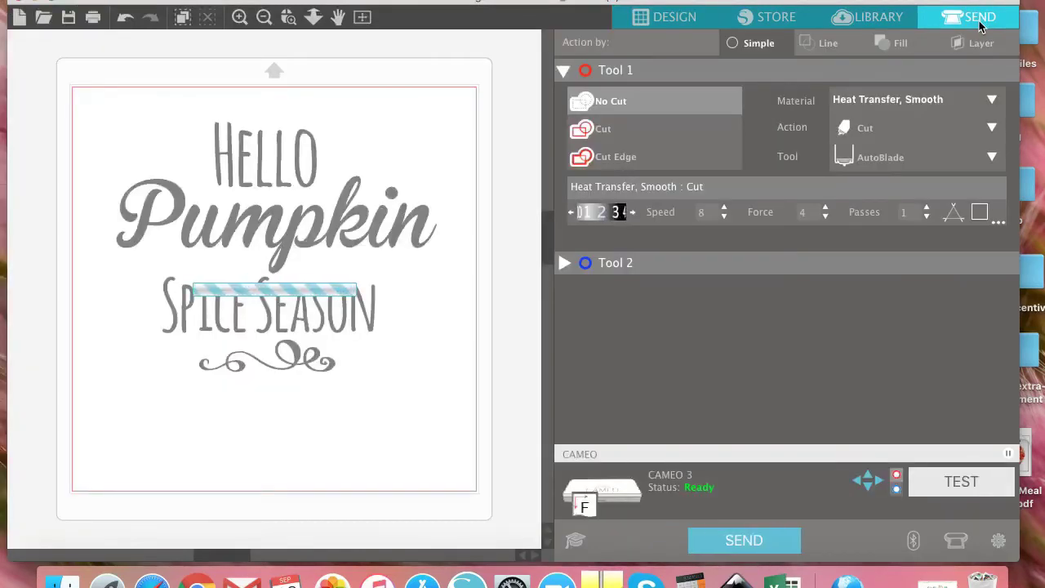
pyautogui.click(610, 133)
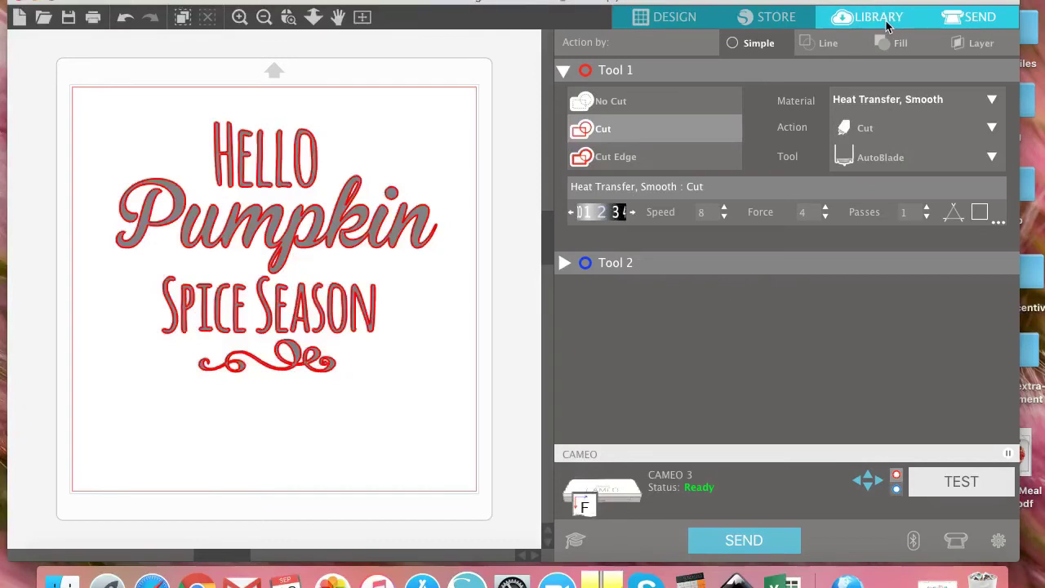
pyautogui.click(677, 16)
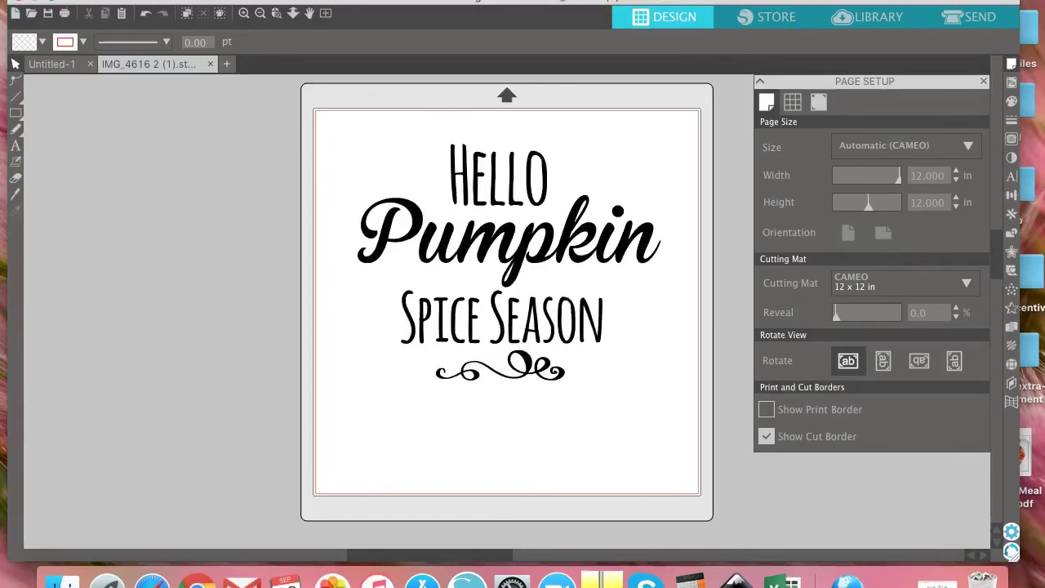
# Save the design to the library via Save As > Save to Library, named 'Pumpkin Spice'
pyautogui.click(167, 0)
pyautogui.moveTo(188, 118)
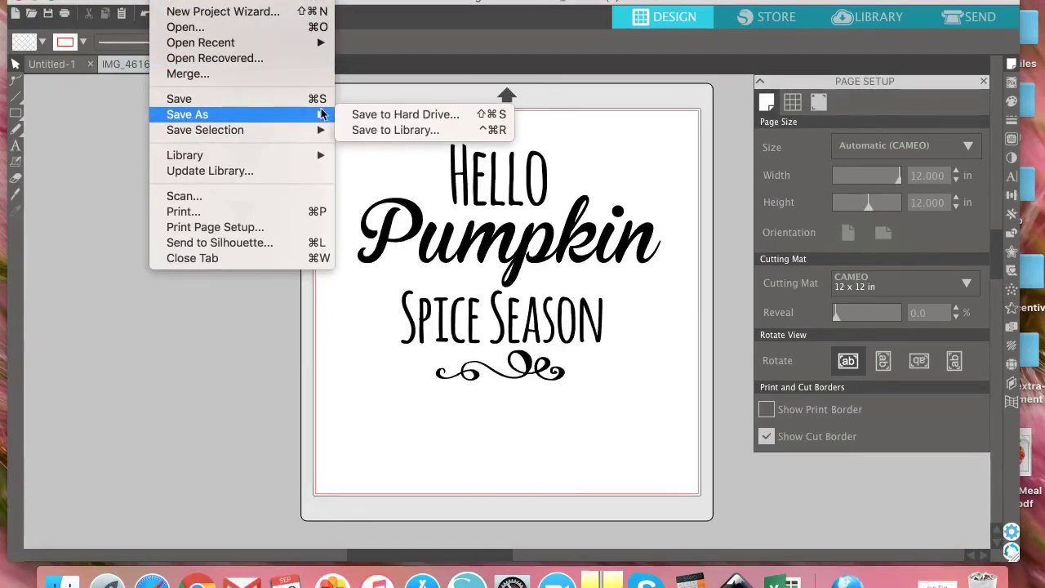
pyautogui.click(450, 130)
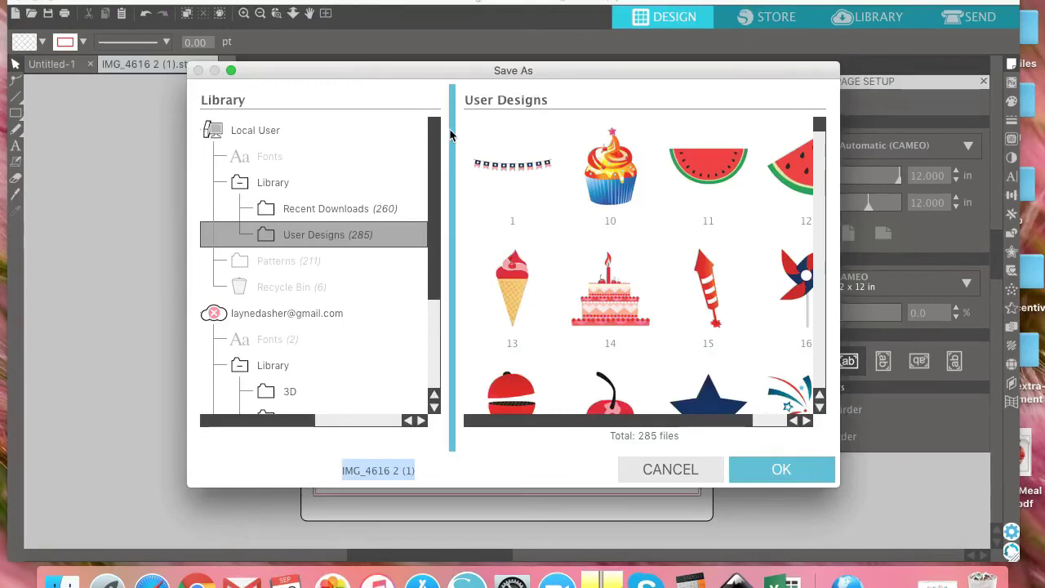
pyautogui.write('Pumpkin SPice')
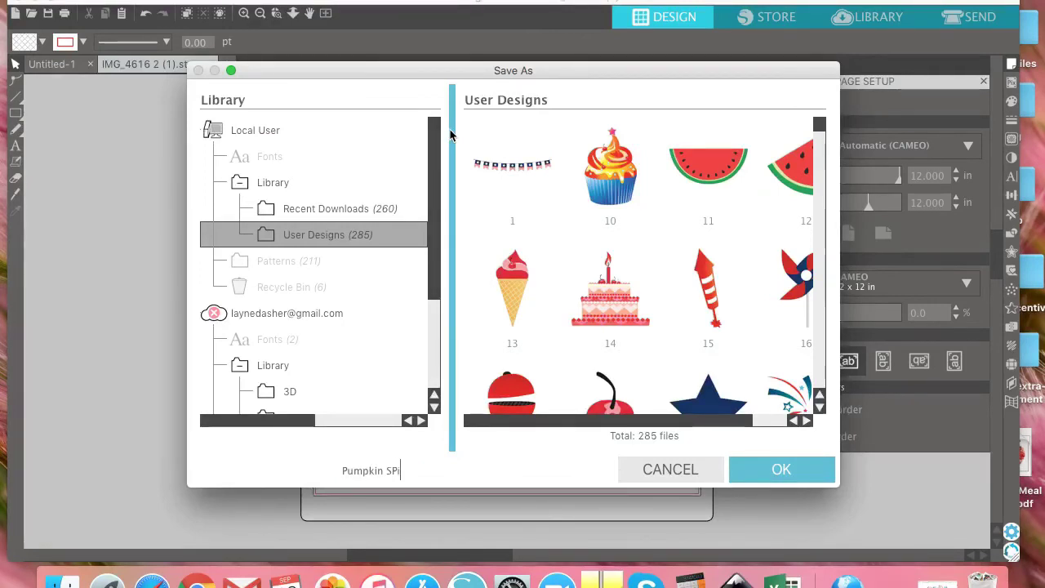
pyautogui.press('BackSpace')
pyautogui.press('BackSpace')
pyautogui.press('BackSpace')
pyautogui.write('pice')
pyautogui.click(769, 470)
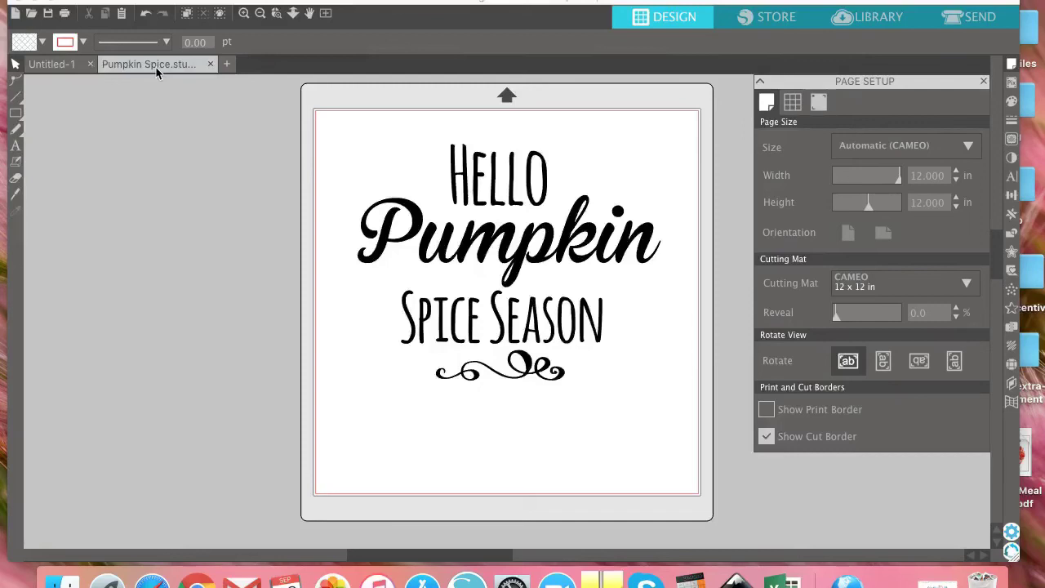
# Close the Pumpkin Spice.studio tab and view the library's User Designs (286 files)
pyautogui.click(211, 64)
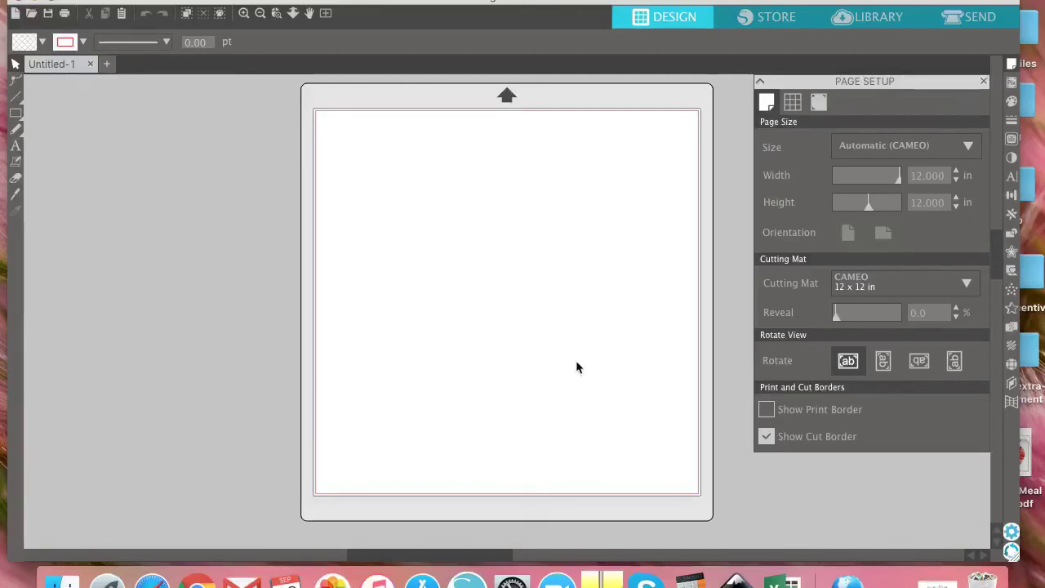
pyautogui.click(867, 20)
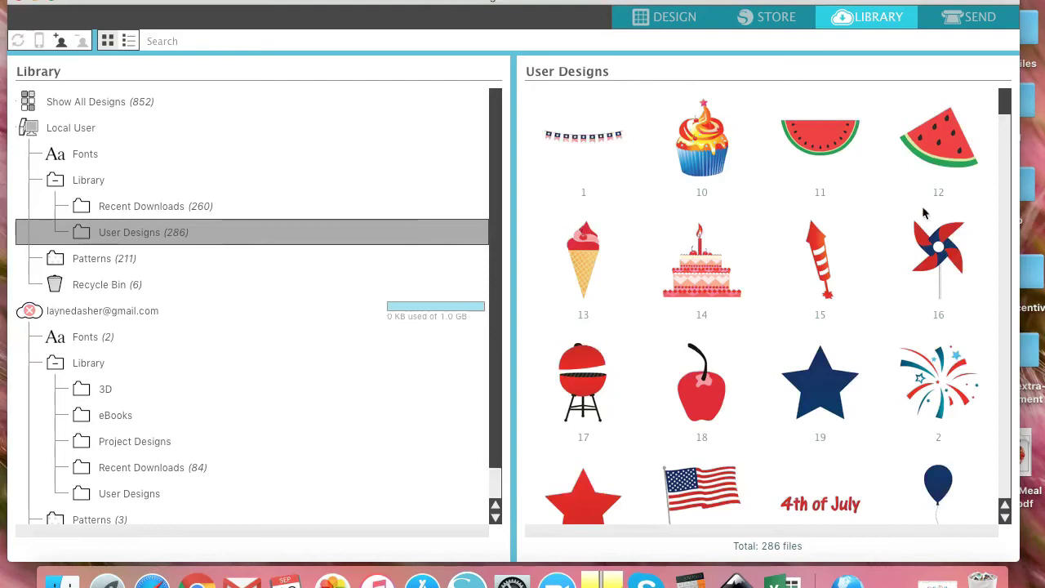
# Search the library for 'pum' and reopen the Pumpkin Spice design on the mat
pyautogui.scroll(-10, 936, 235)
pyautogui.scroll(-3, 937, 235)
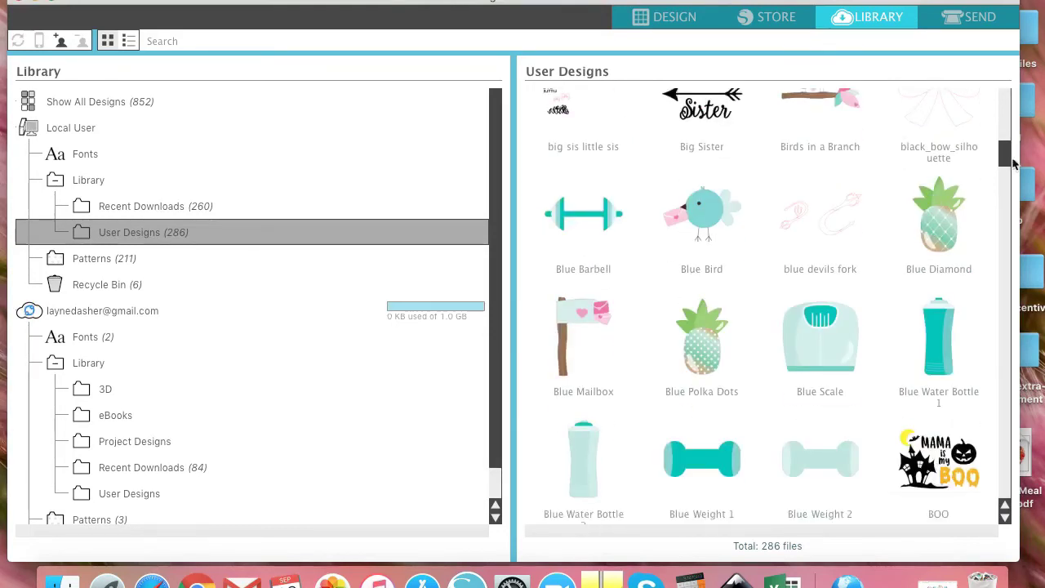
pyautogui.scroll(-6, 1006, 204)
pyautogui.scroll(-15, 1006, 204)
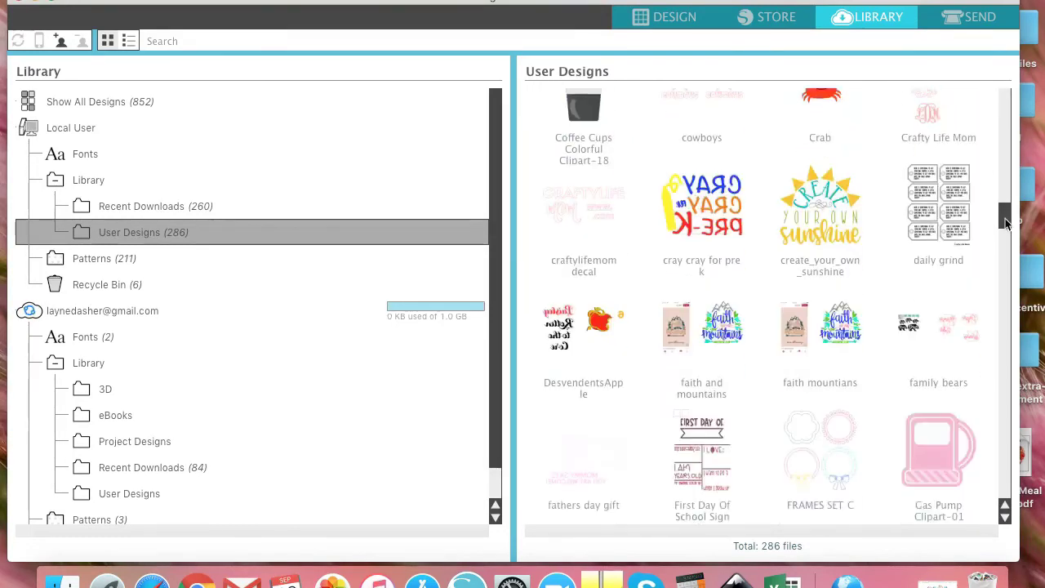
pyautogui.moveTo(1006, 240); pyautogui.dragTo(1001, 91)
pyautogui.click(183, 41)
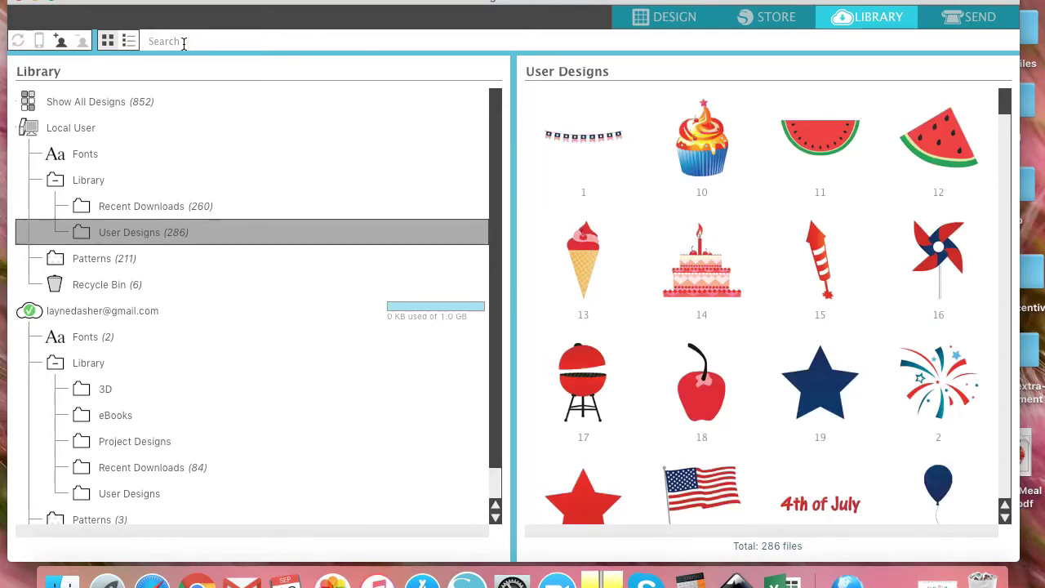
pyautogui.write('pum')
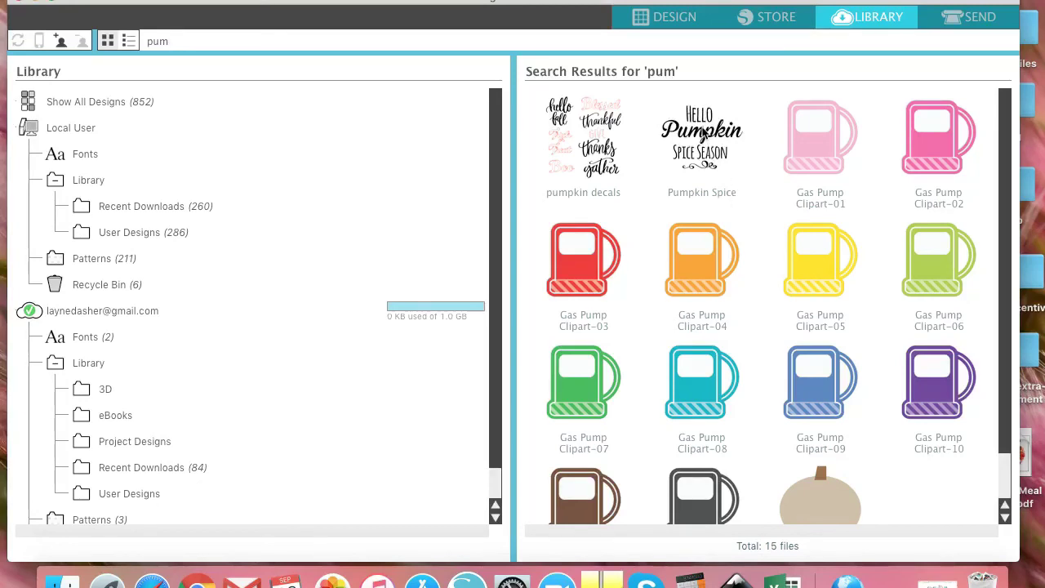
pyautogui.click(702, 131)
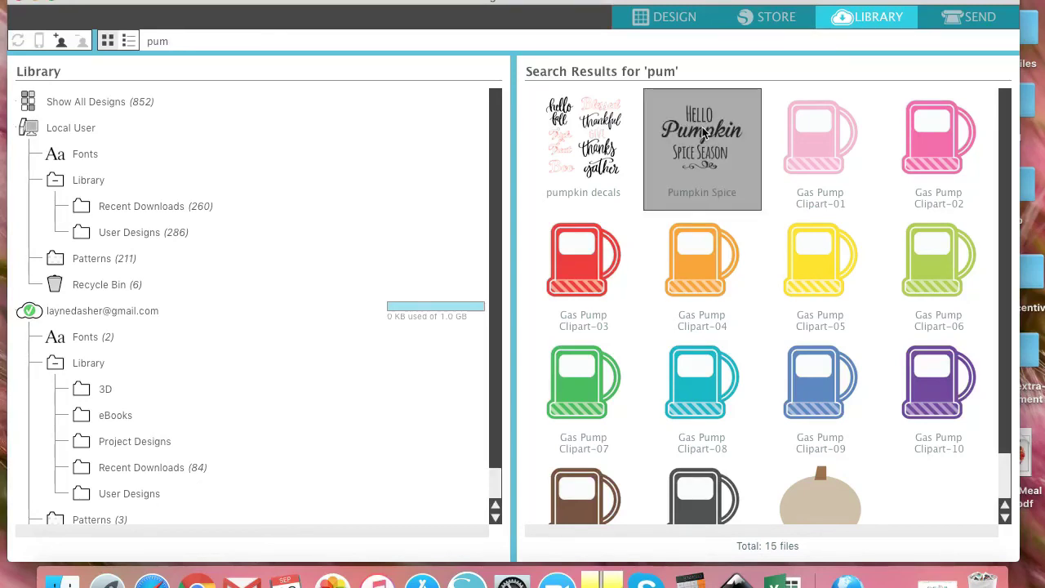
pyautogui.doubleClick(704, 133)
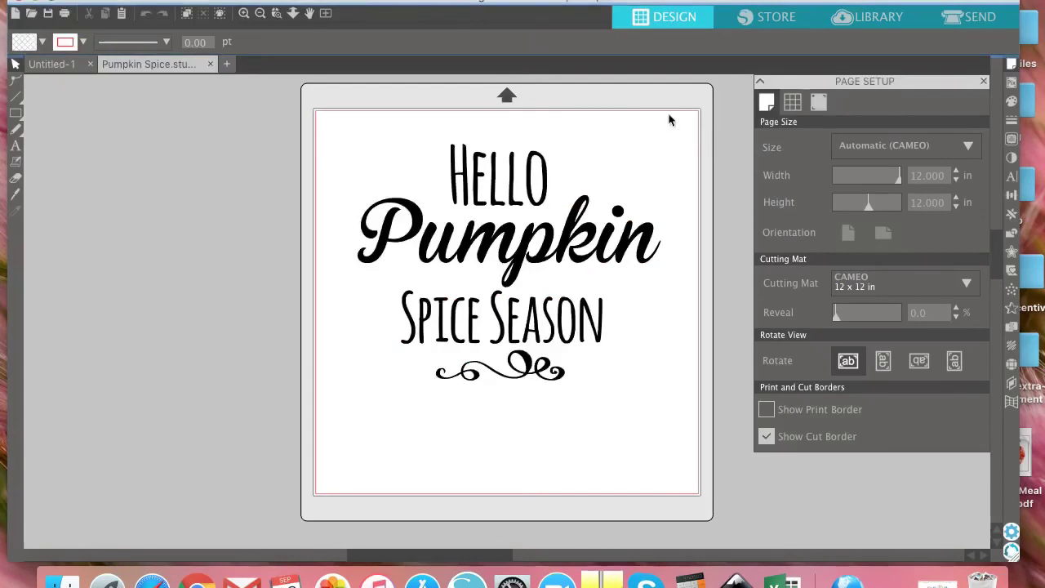